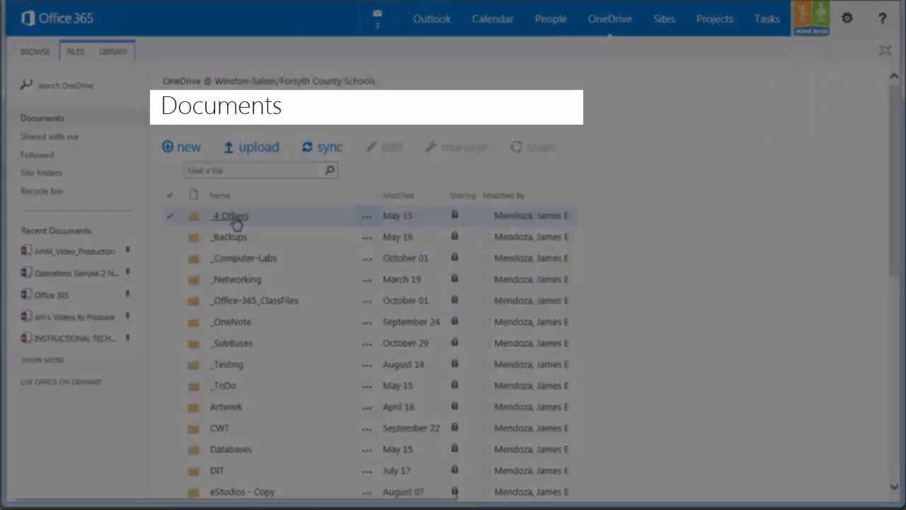
Step: Browse into _4 Others > 4 Tech Facs, then navigate back up to the Documents root
left_click(231, 215)
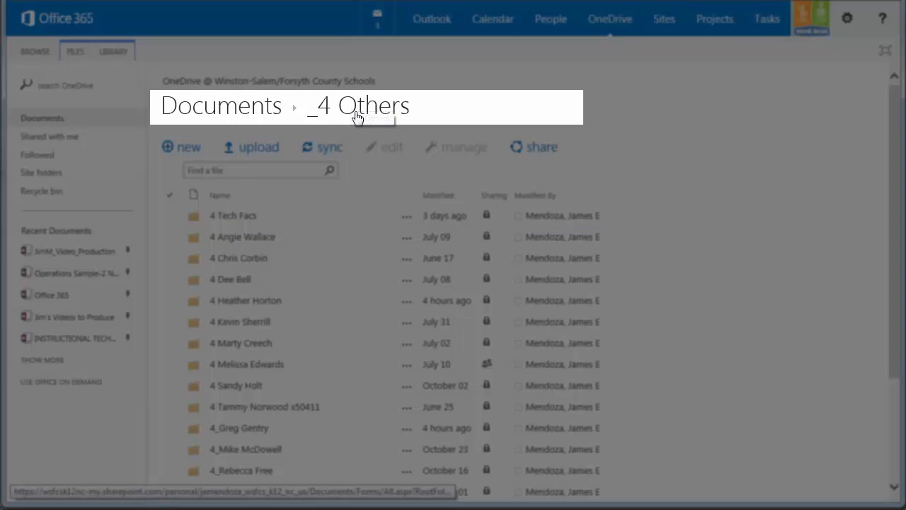
left_click(283, 216)
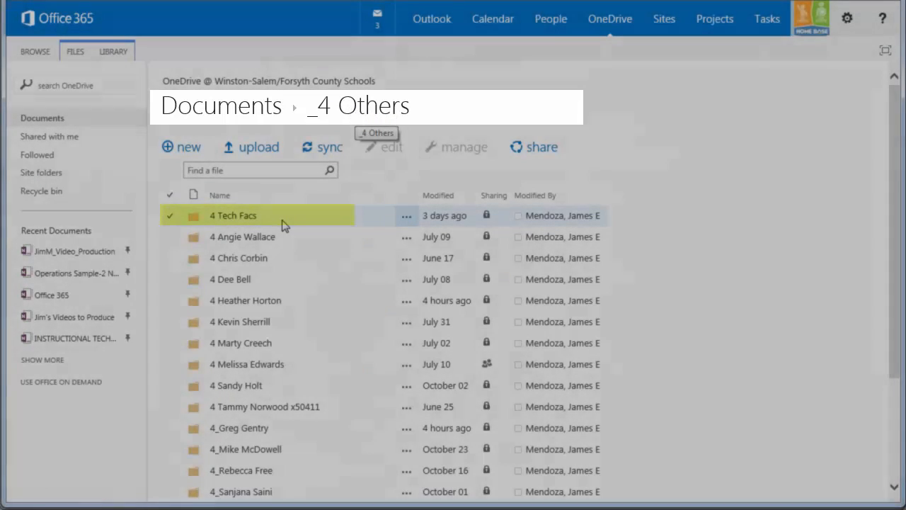
left_click(235, 217)
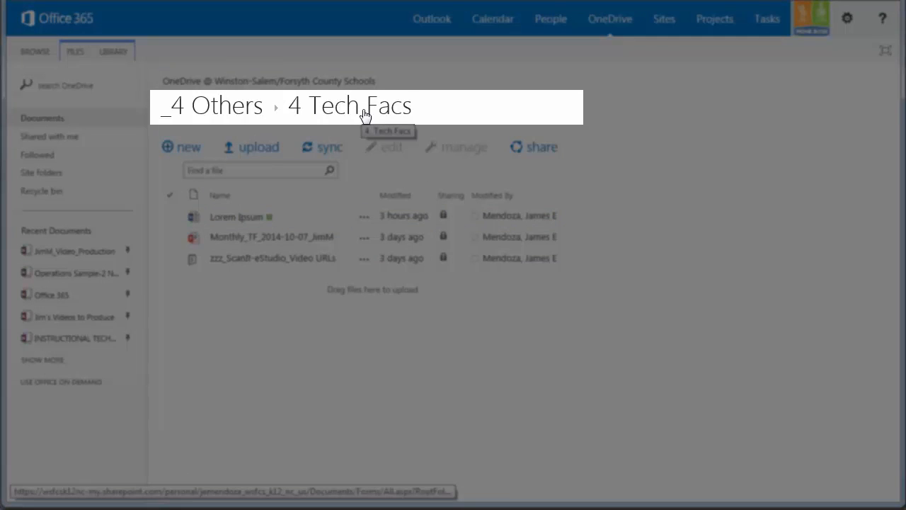
left_click(225, 114)
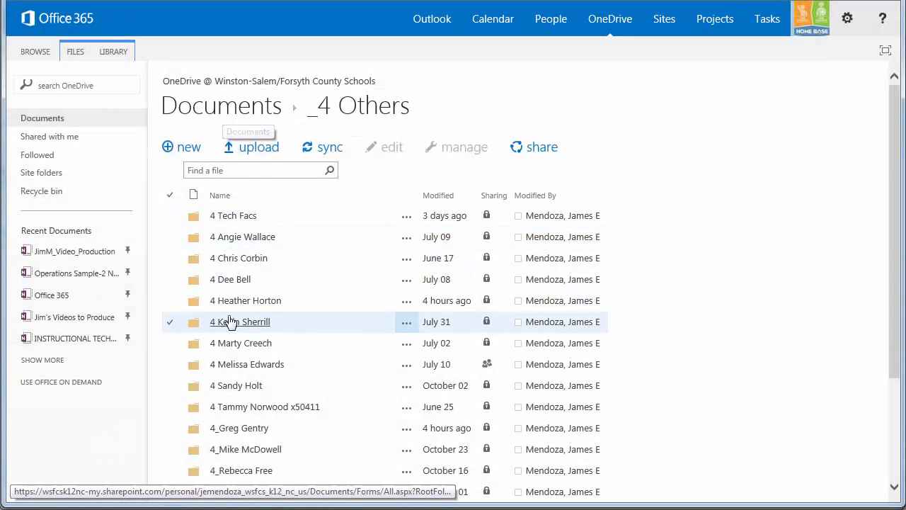
left_click(241, 112)
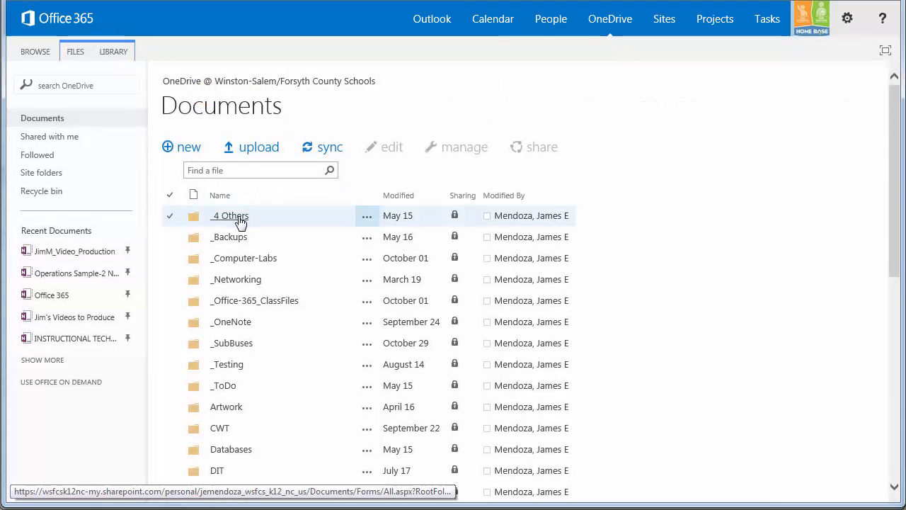
Step: Reopen _4 Others > 4 Tech Facs, return to the OneDrive root, and open the folder again
left_click(230, 215)
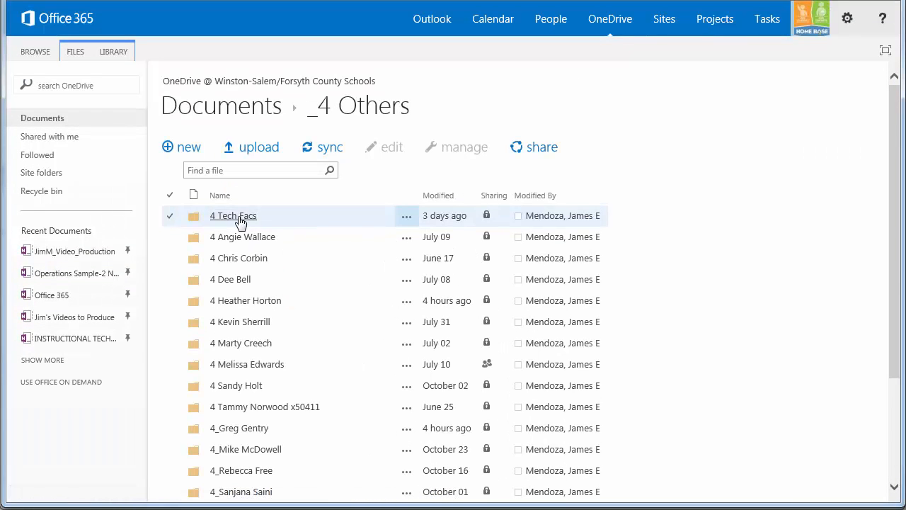
left_click(233, 215)
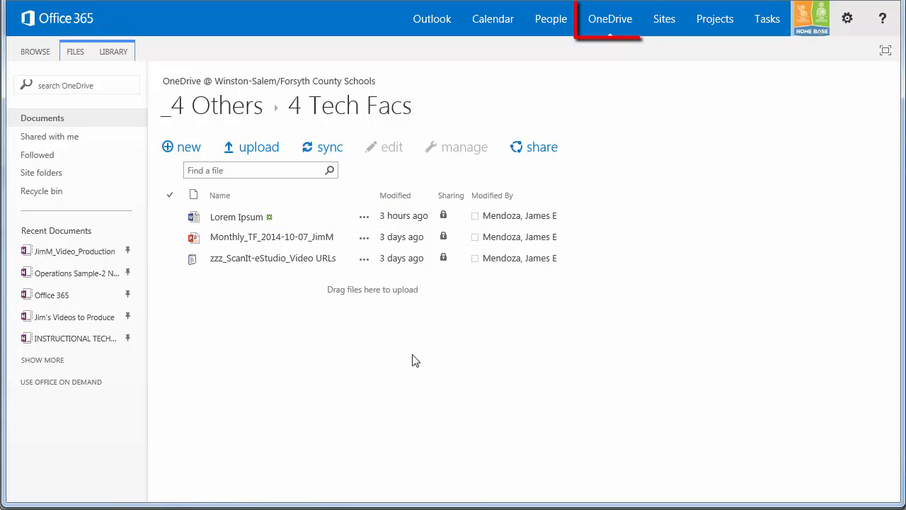
left_click(611, 19)
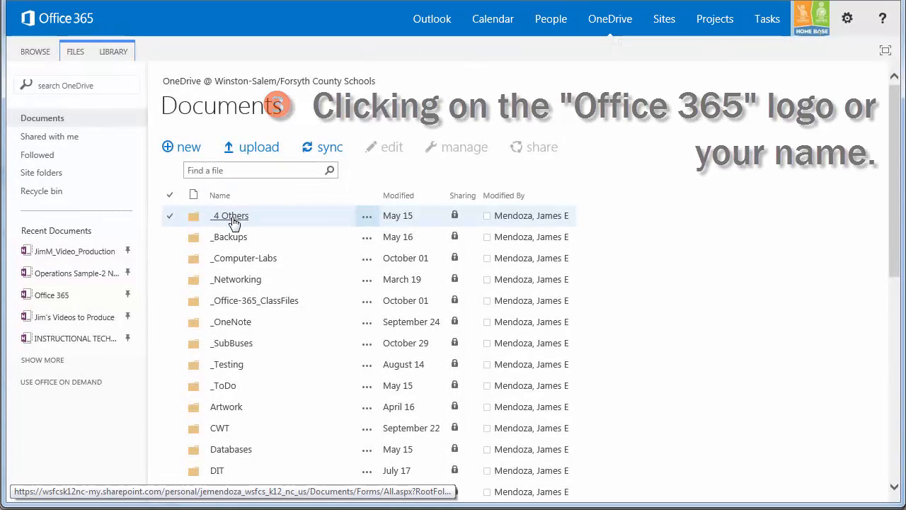
left_click(231, 215)
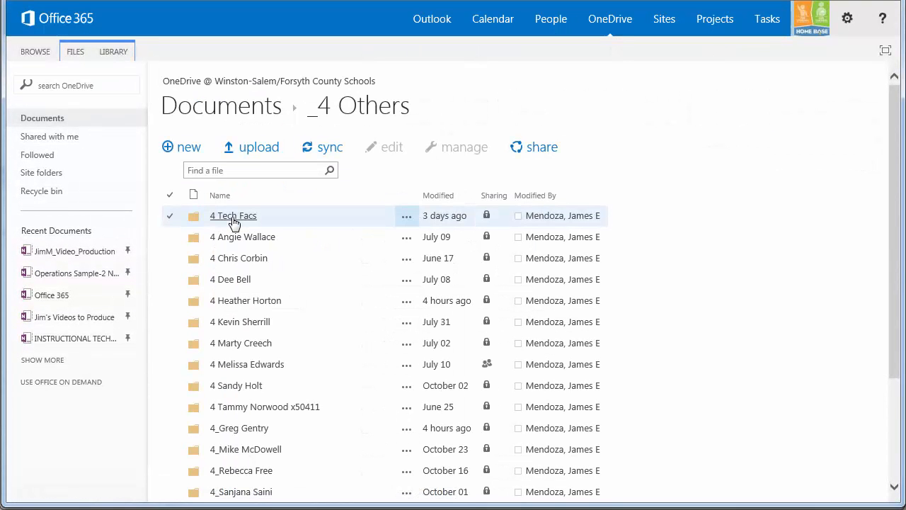
left_click(234, 217)
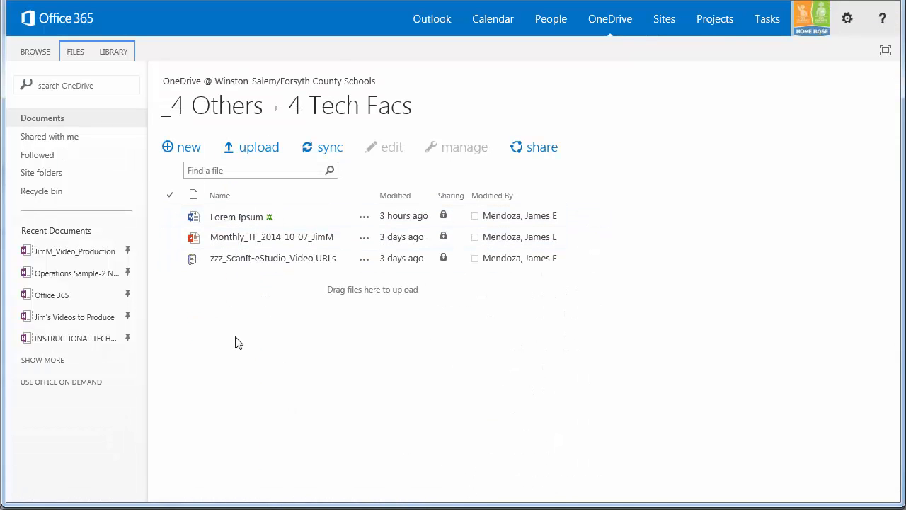
Step: View the Lorem Ipsum document in Word Online and close it back to the folder
left_click(236, 217)
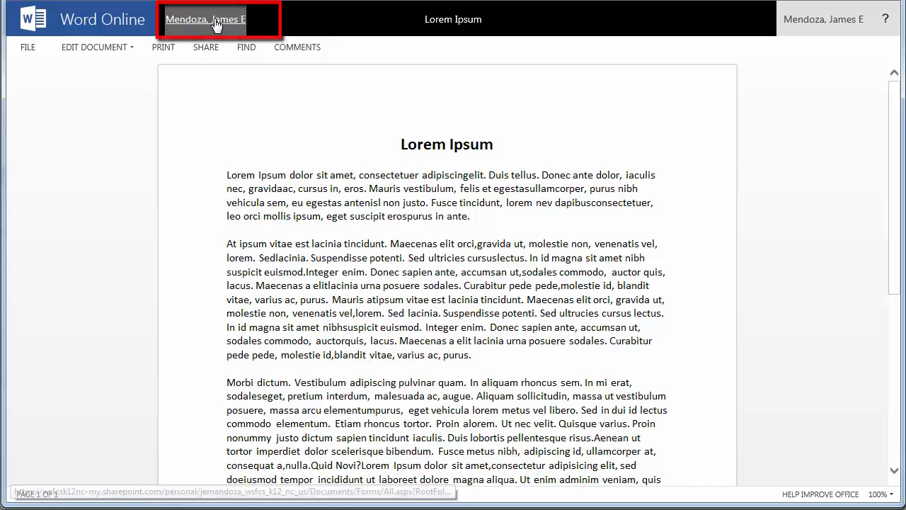
left_click(216, 23)
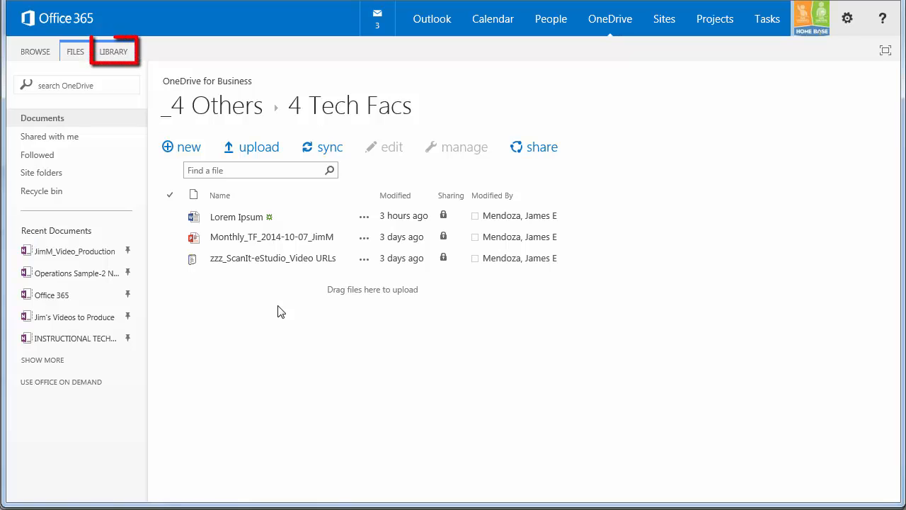
Step: Open the 4 Tech Facs library in Windows Explorer via Library > Open with Explorer
left_click(114, 52)
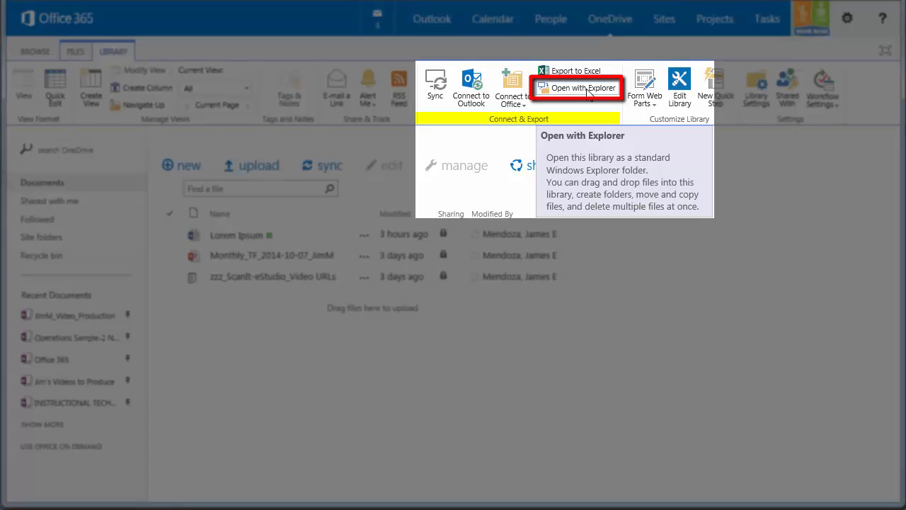
left_click(583, 88)
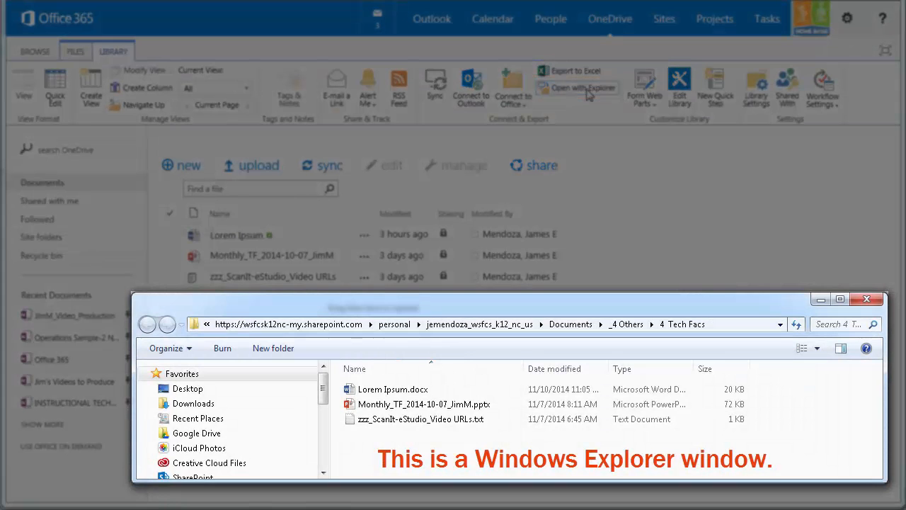
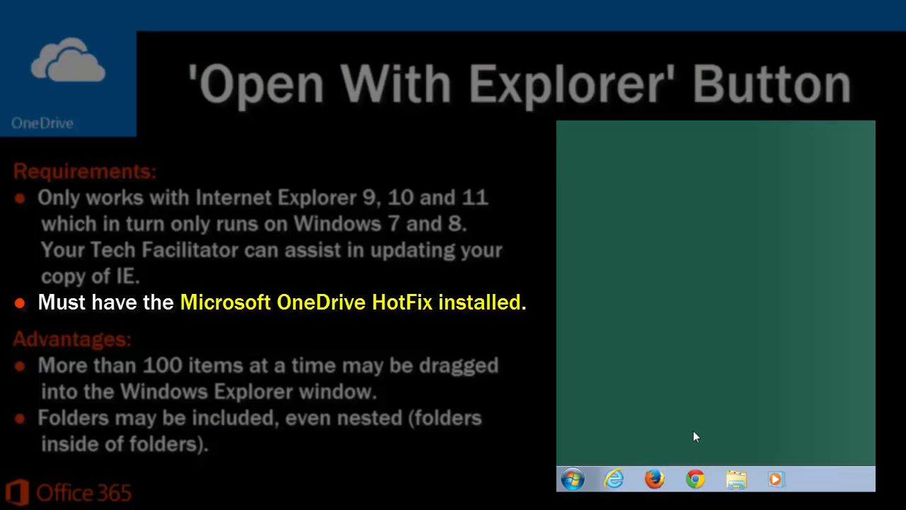
Step: Expand Start > All Programs > Utilities to reveal the OneDrive hotfix x86 entry
left_click(574, 480)
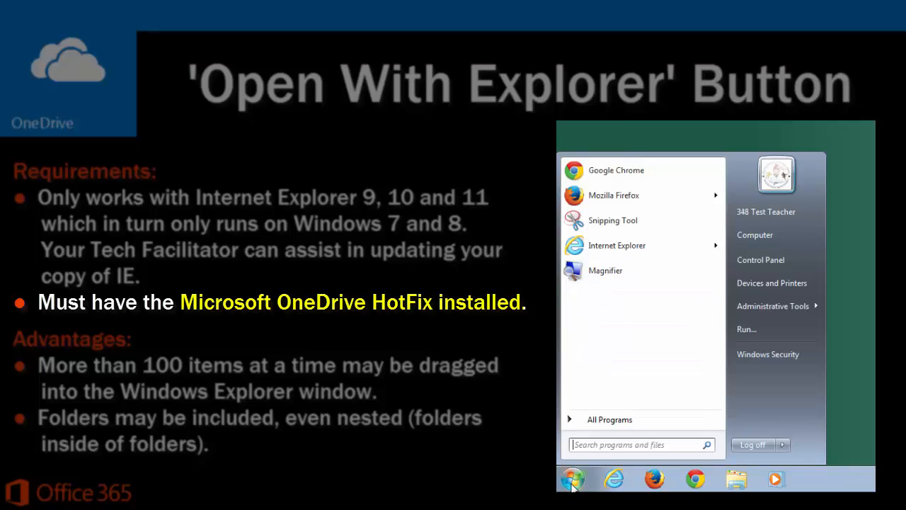
left_click(610, 419)
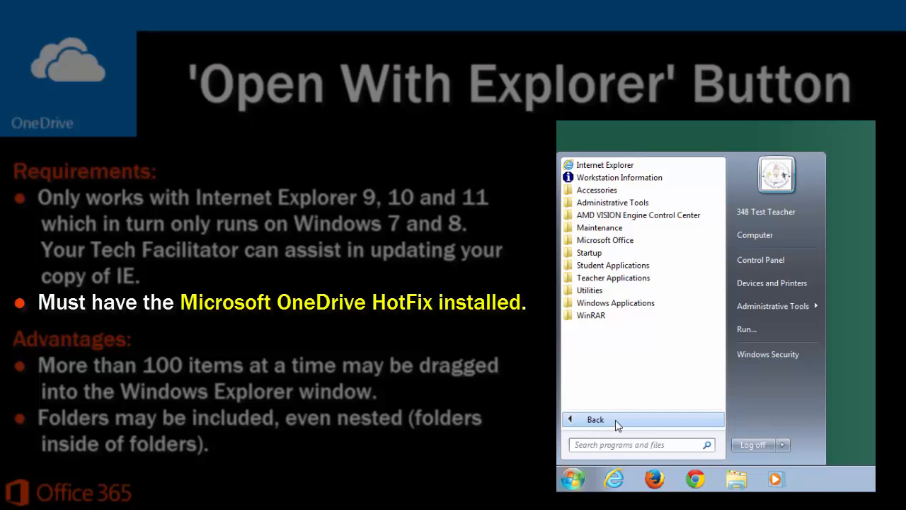
left_click(590, 291)
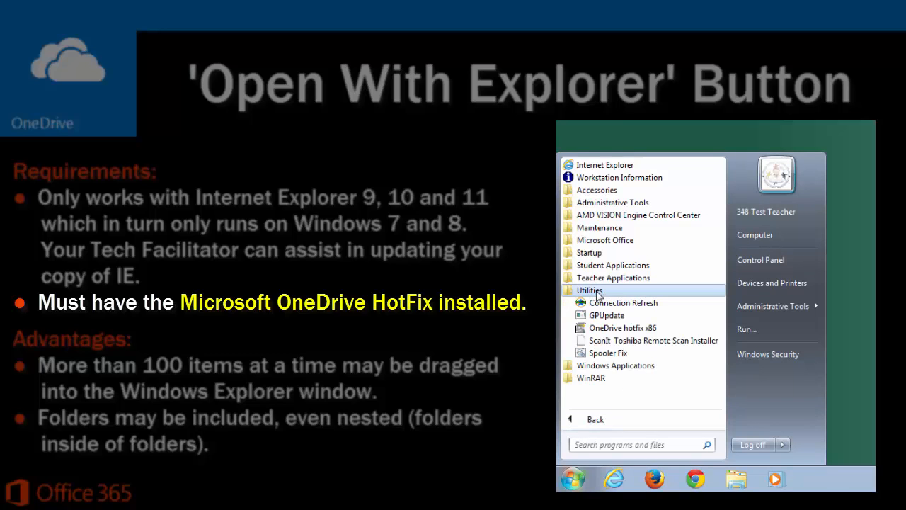